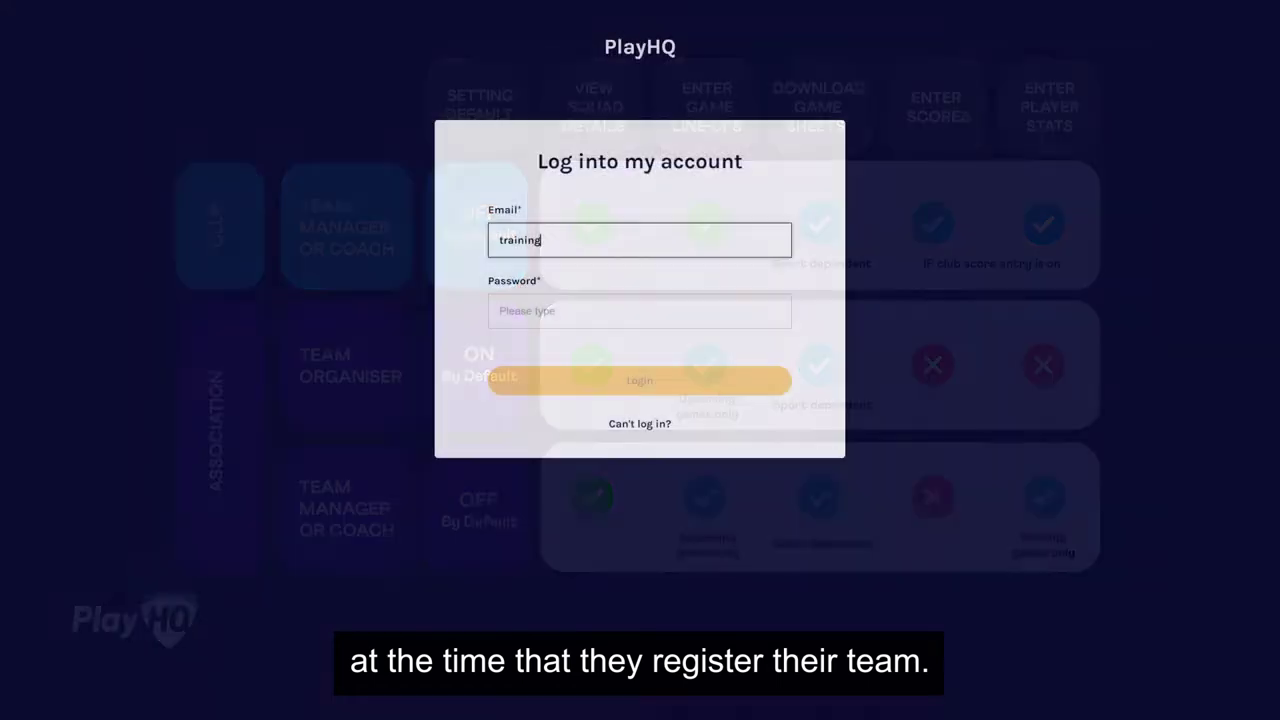
Step: Log in at playhq.com and open the U15 Mixed A team page in Junior Competition 2022, scrolling to its team staff
type("playhq.com")
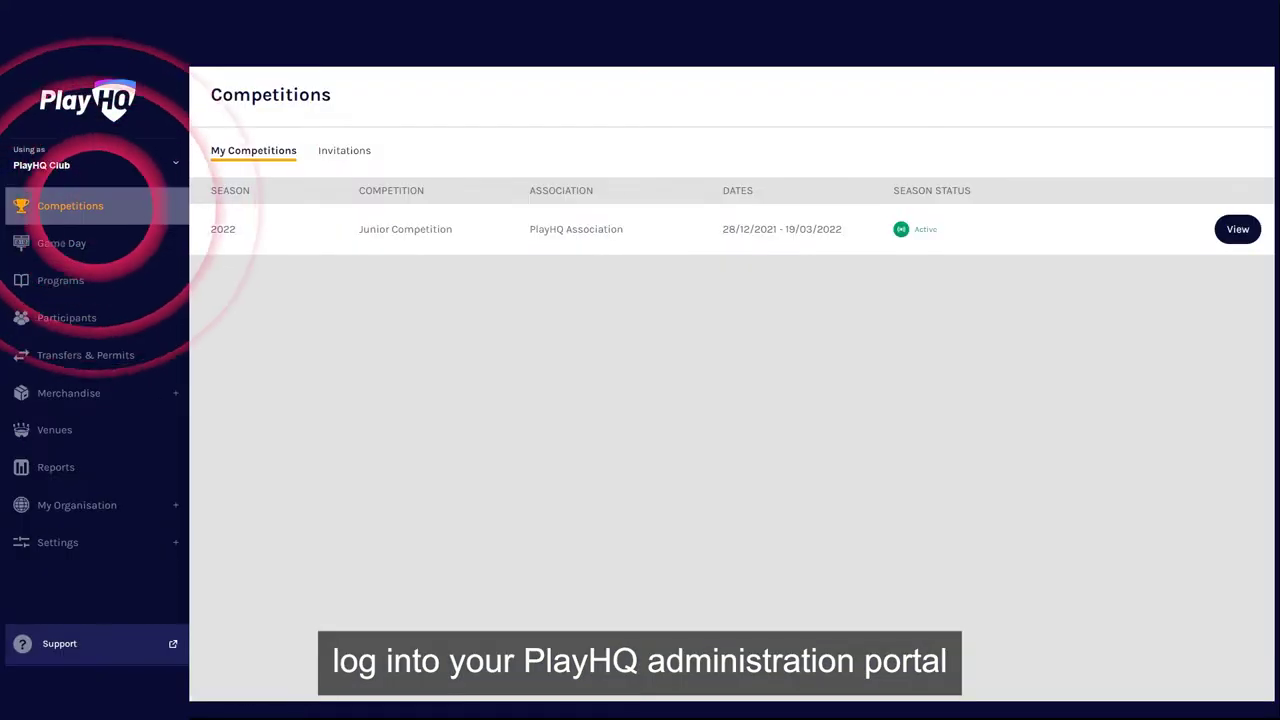
left_click(1237, 229)
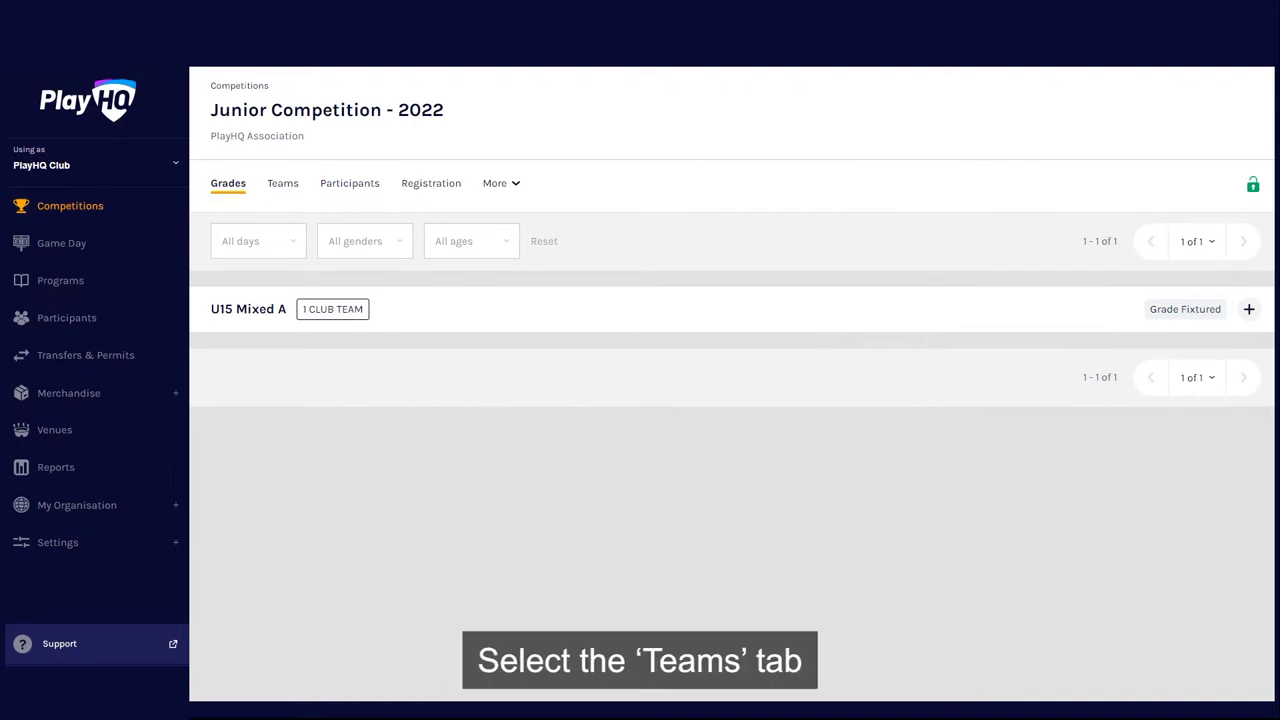
left_click(282, 183)
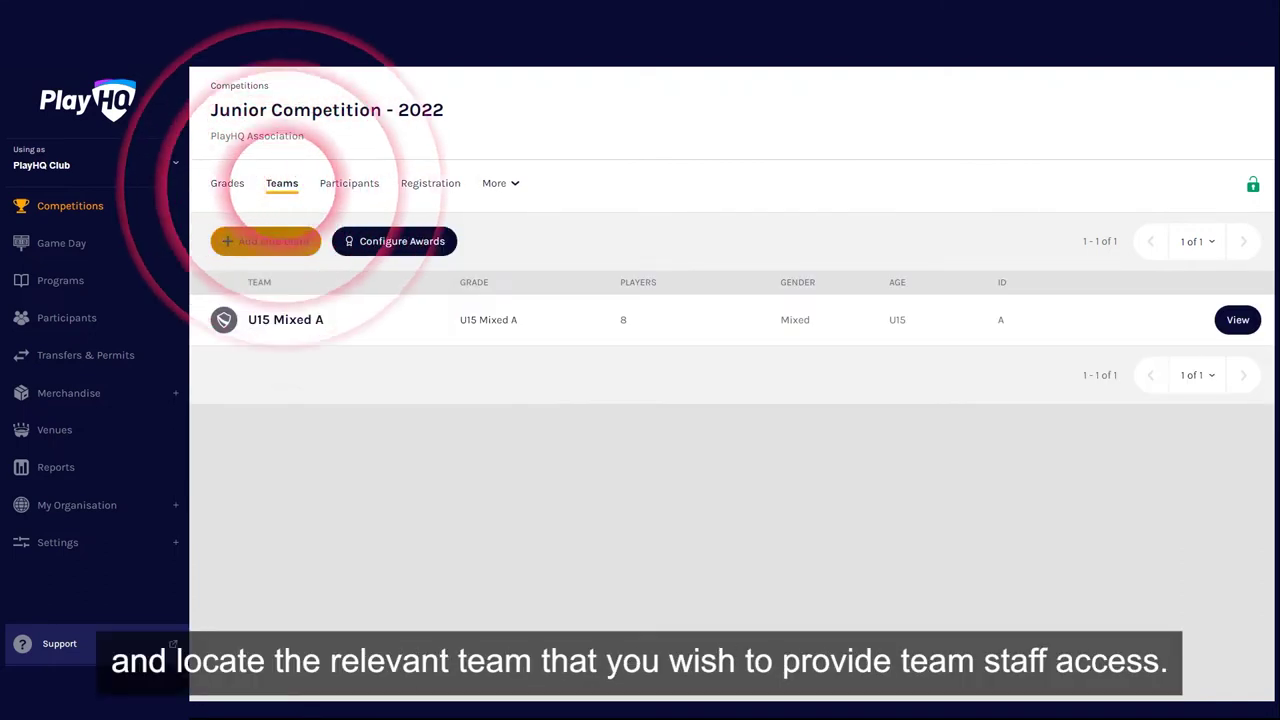
left_click(1238, 319)
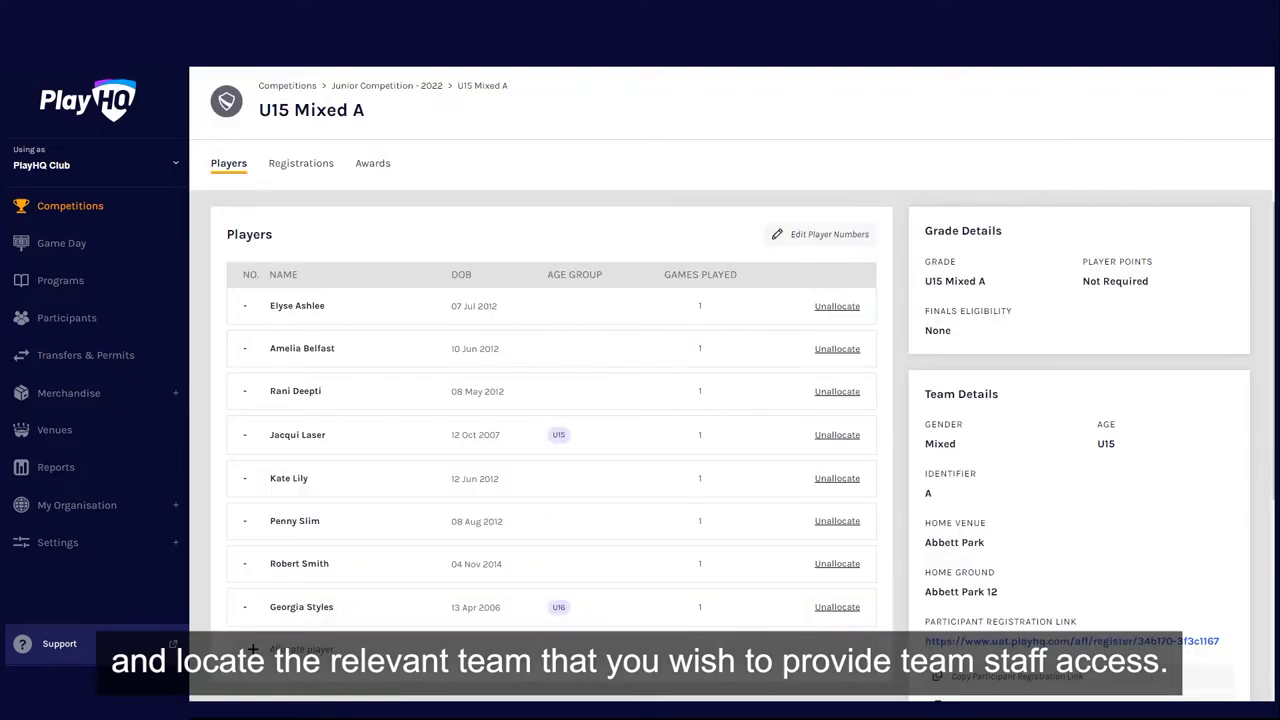
scroll(743, 447, "down", 3)
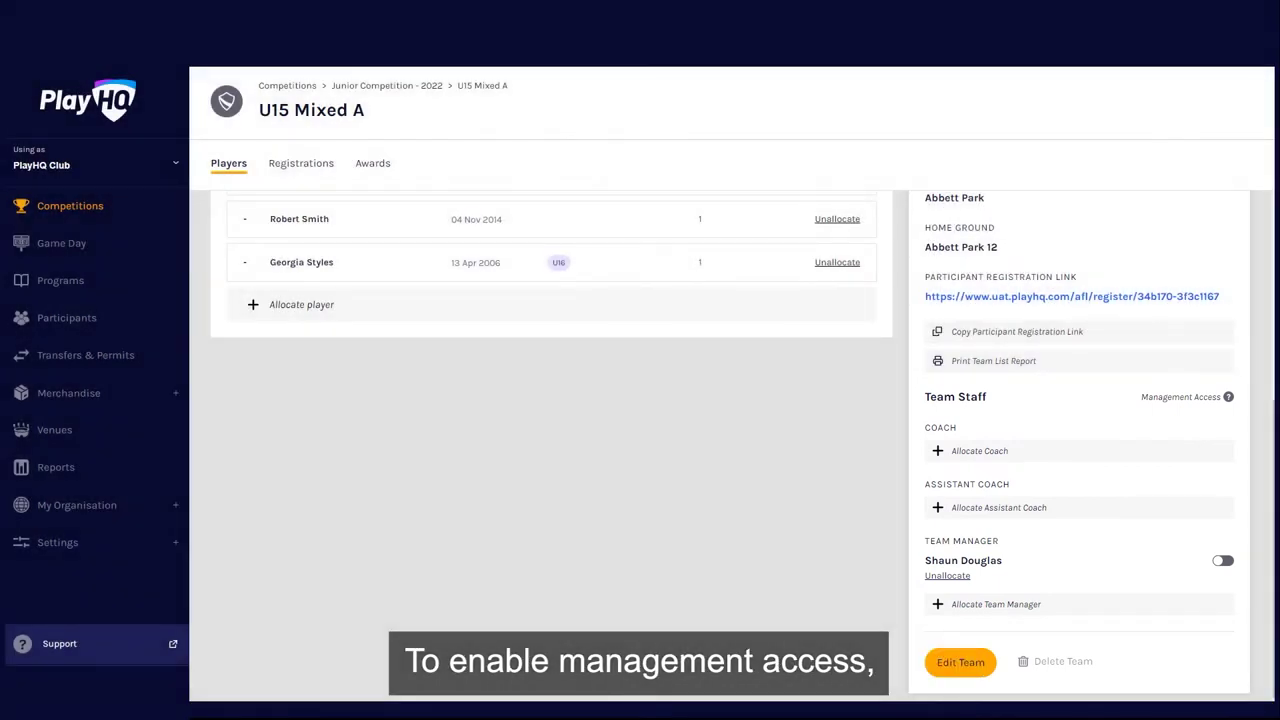
Step: Turn on Management Access for the Team Manager in the Team Staff panel
left_click(1223, 560)
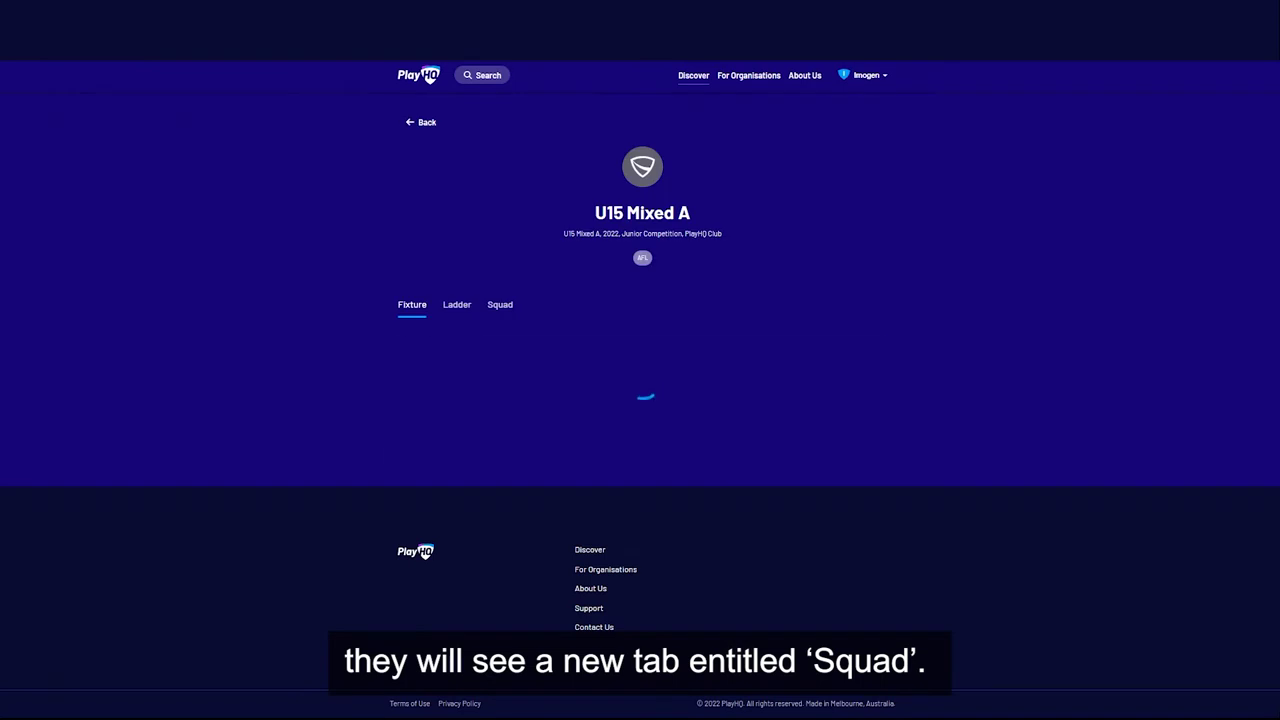
Step: Open the Squad tab on the U15 Mixed A team page
left_click(500, 304)
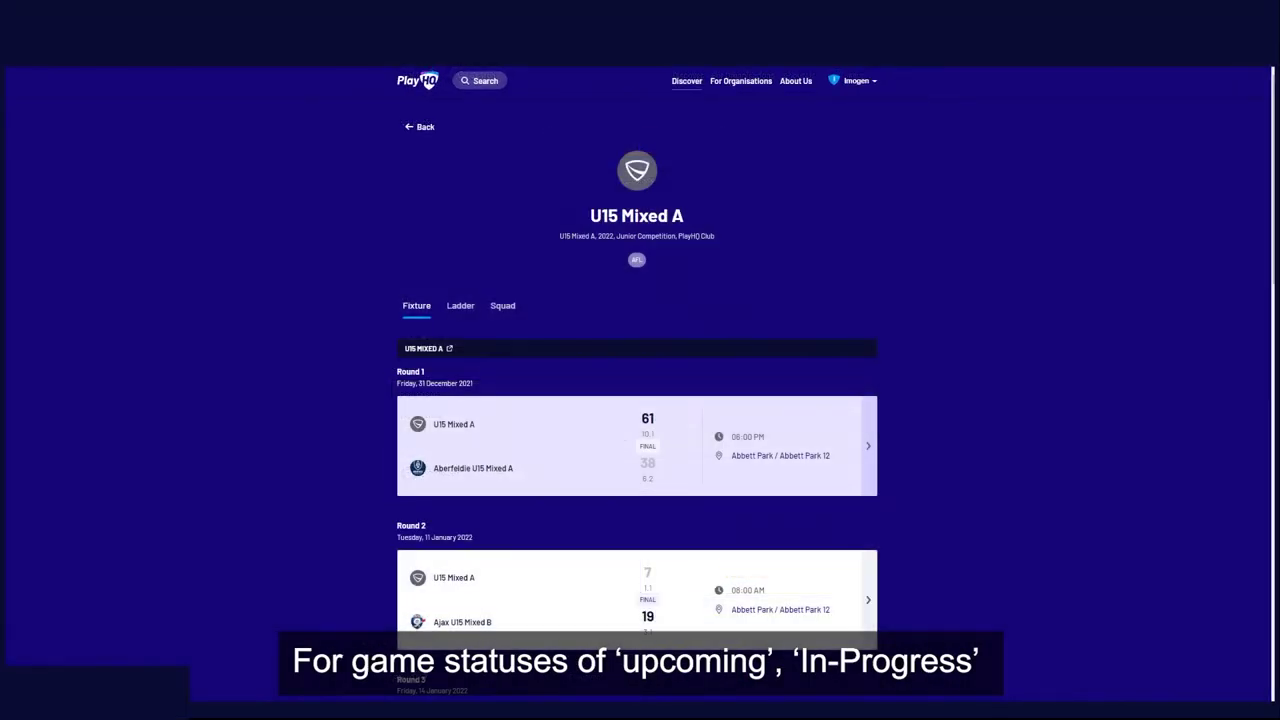
Step: Pick the game line-up by adding players with +, then continue past it
scroll(637, 400, "down", 5)
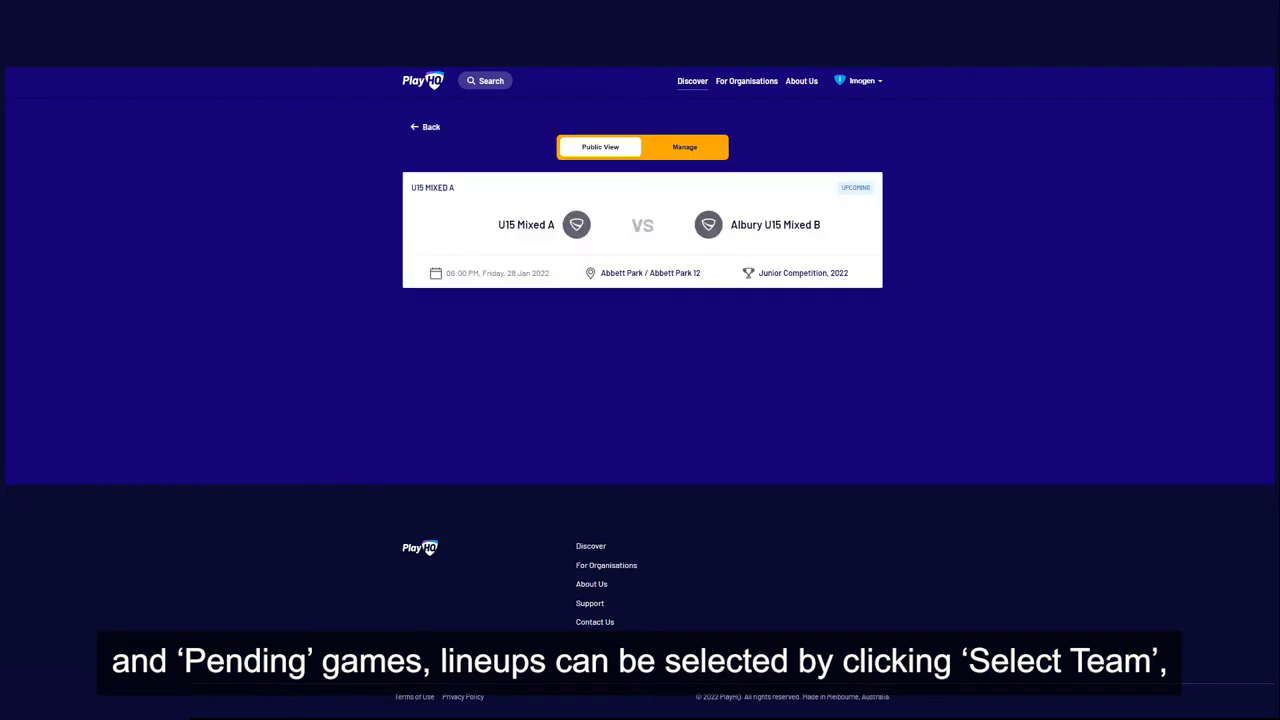
left_click(514, 544)
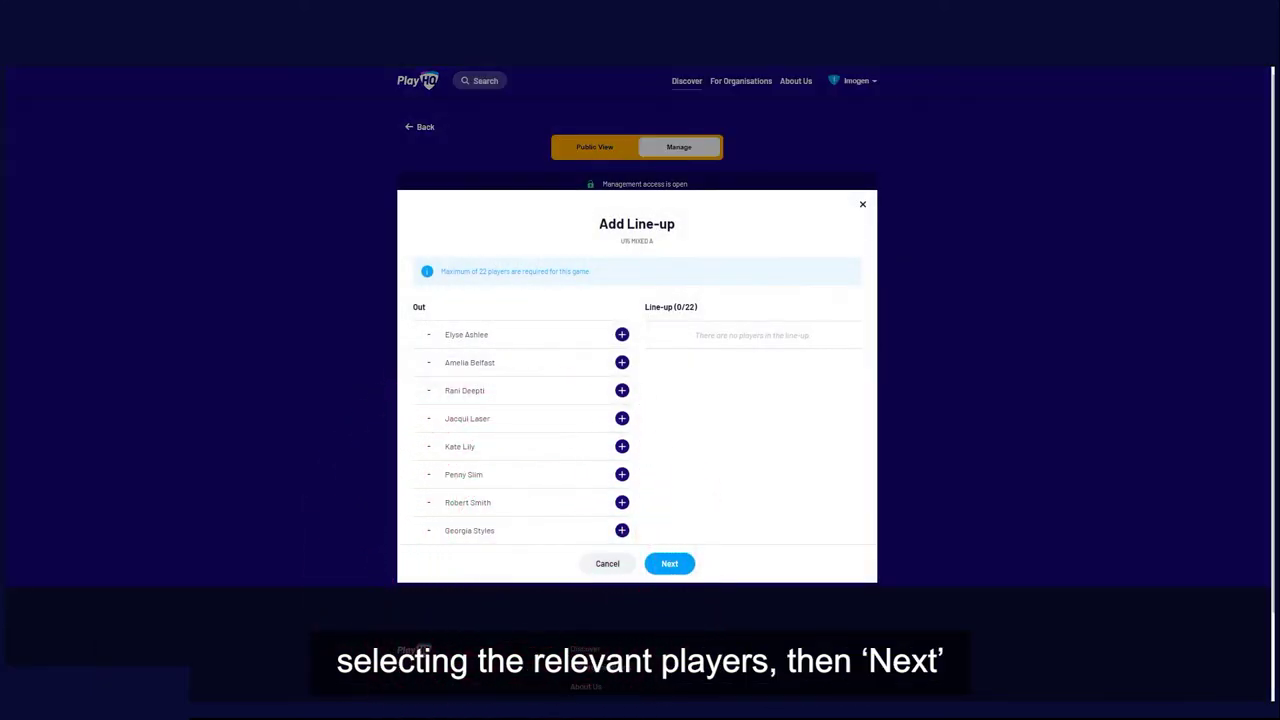
left_click(622, 390)
left_click(621, 404)
left_click(620, 420)
left_click(620, 420)
left_click(620, 457)
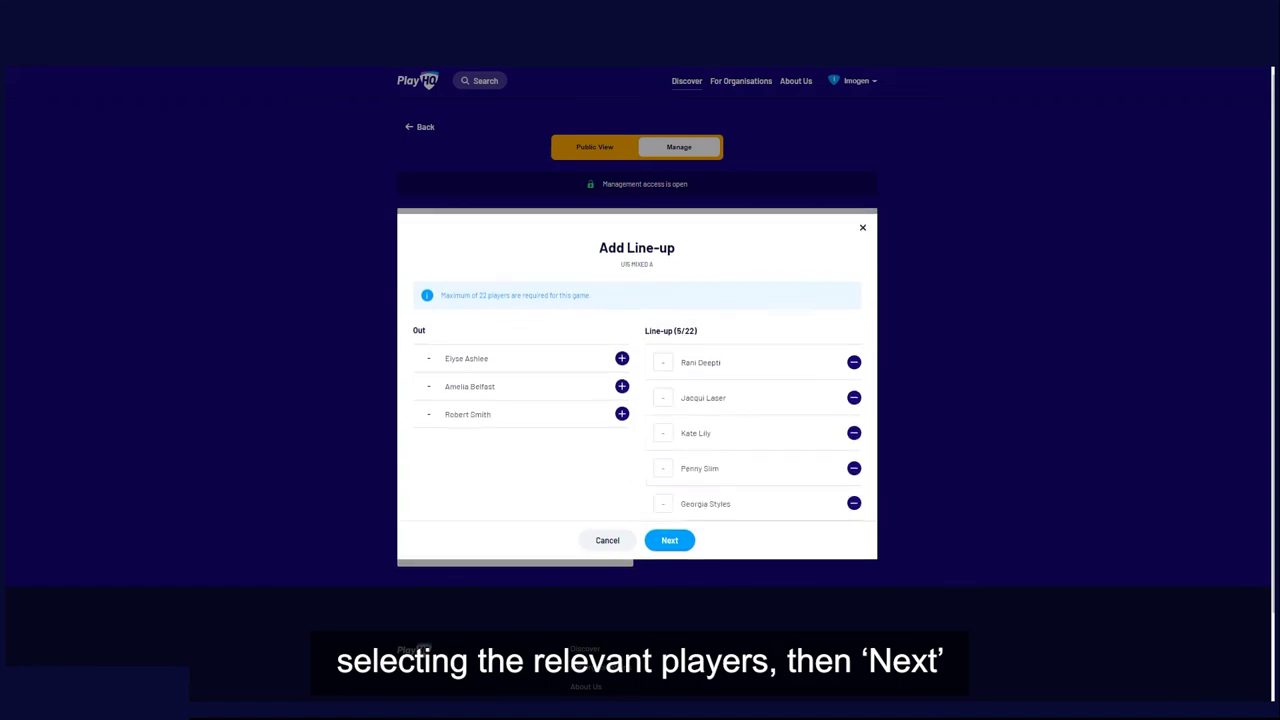
left_click(669, 540)
Step: Enter the Steward and Runner volunteers' names and save the team selection
left_click(666, 526)
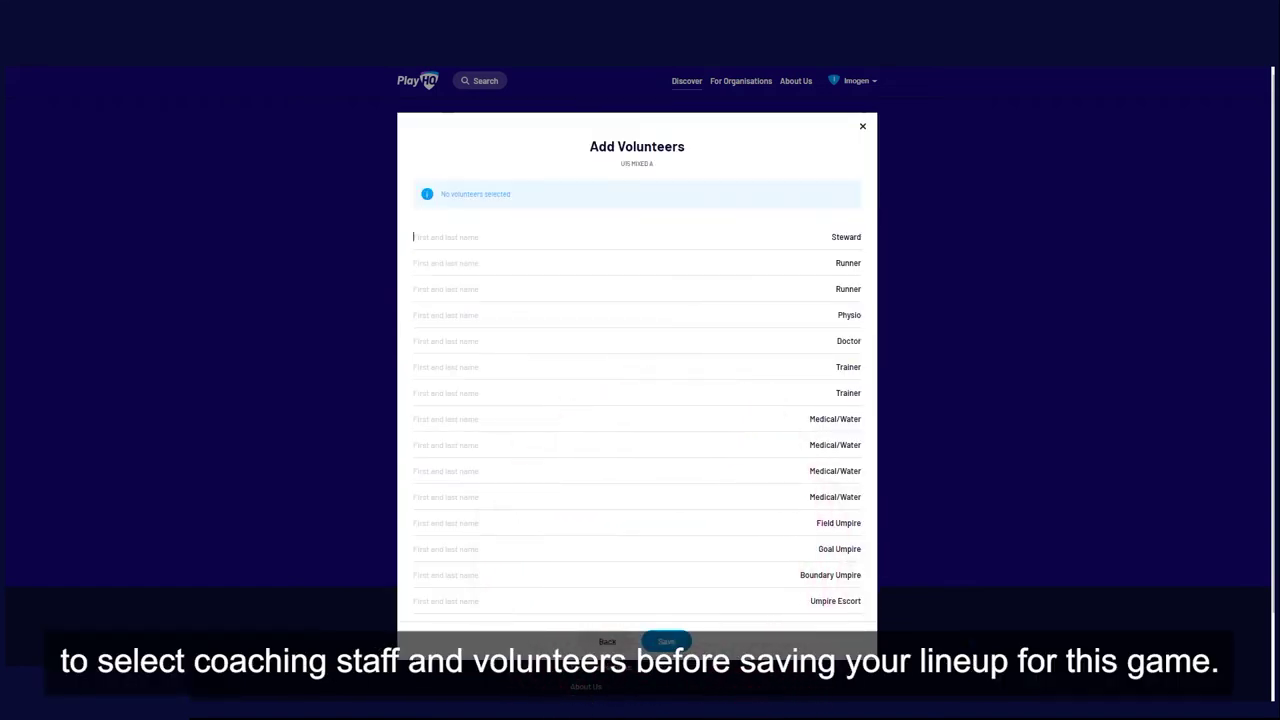
left_click(430, 249)
left_click(666, 627)
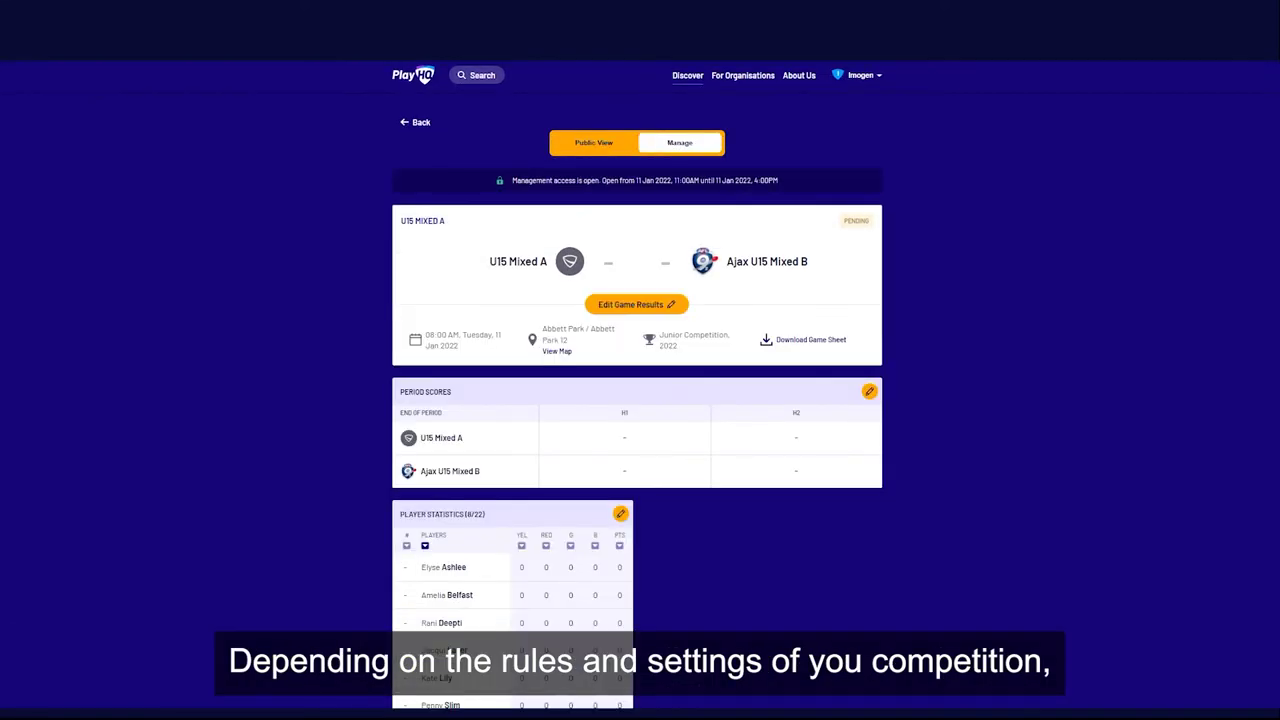
Step: In the game results editor, enter 1 goal and 1 behind for U15 Mixed A
scroll(640, 400, "down", 1)
left_click(636, 205)
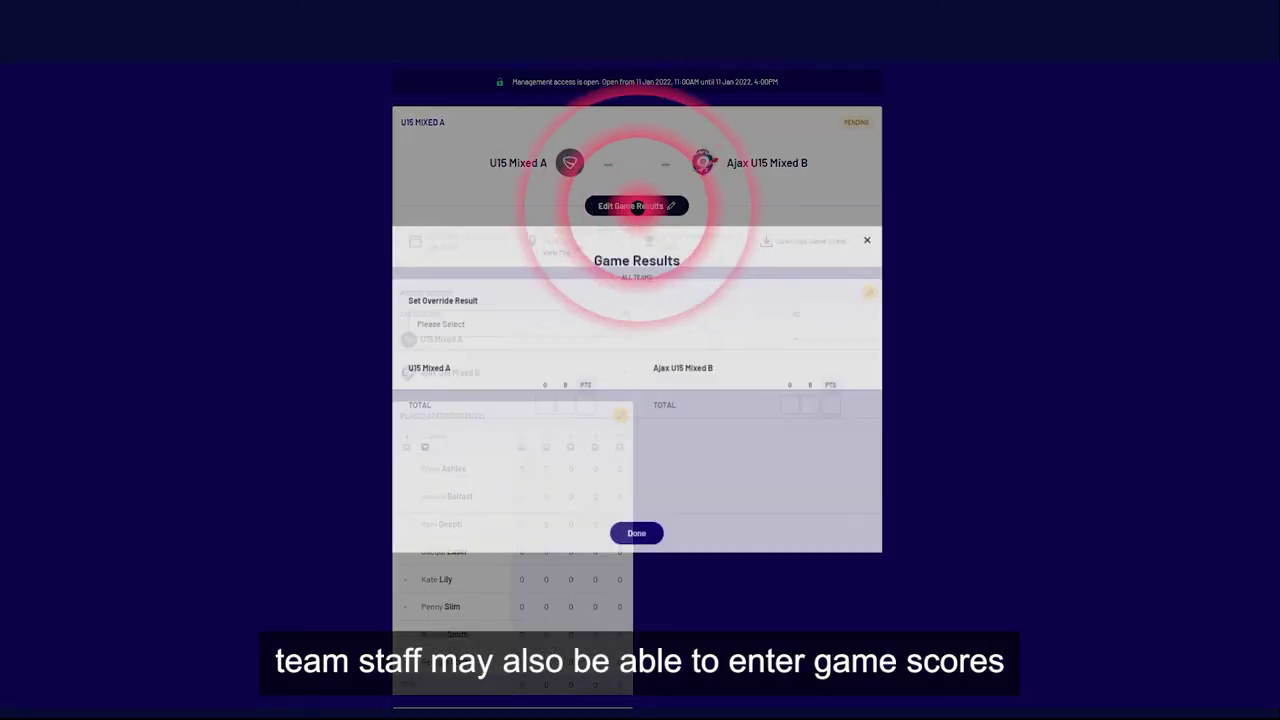
left_click(517, 321)
left_click(544, 402)
type("1")
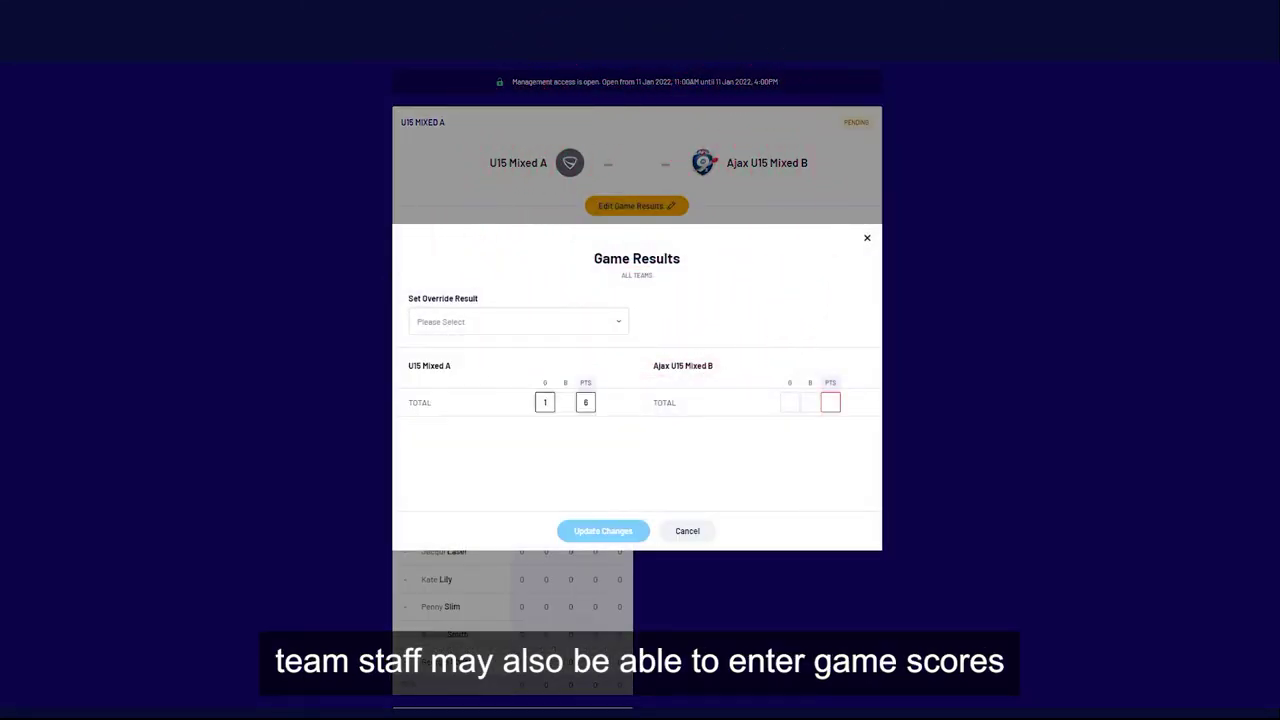
key("Tab")
type("1")
Step: Enter 3 goals and 1 behind for Ajax U15 Mixed B, save, and download the game sheet
left_click(789, 402)
type("3")
key("Tab")
type("1")
left_click(604, 531)
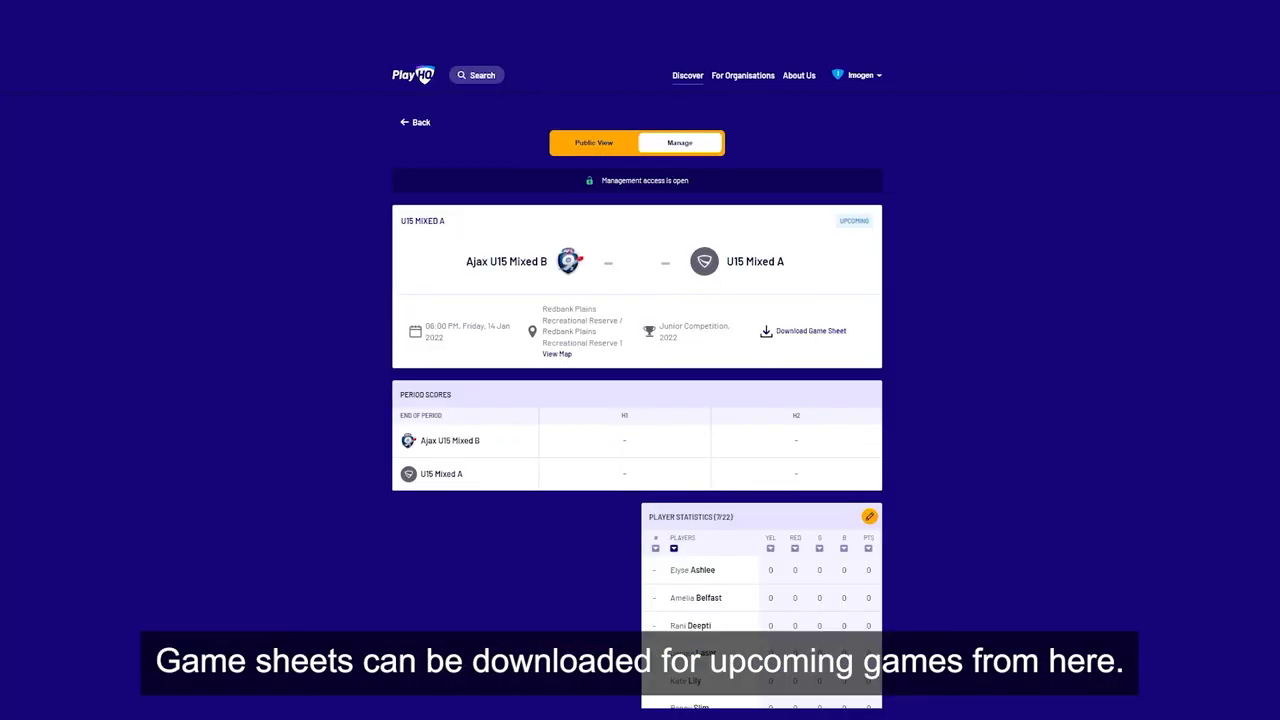
left_click(820, 332)
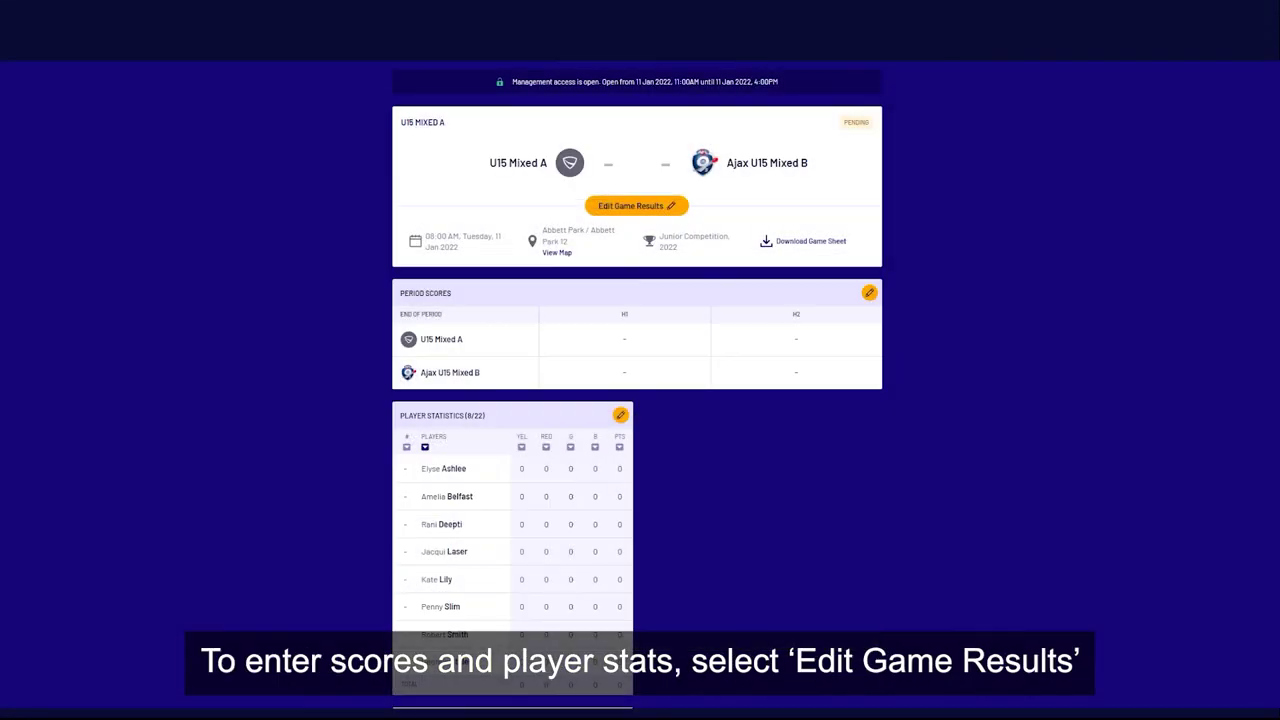
Step: Re-enter the results, 1.1 (7) for U15 Mixed A and 3.1 (19) for Ajax U15 Mixed B, and update
left_click(636, 205)
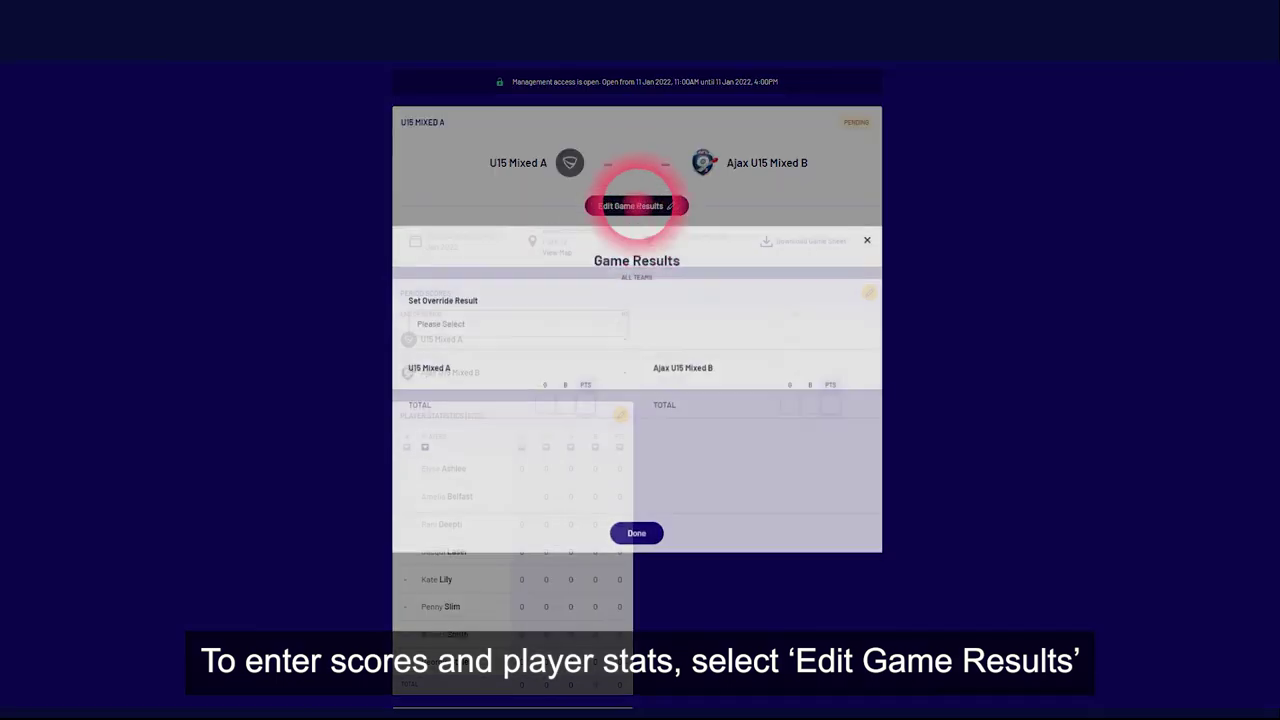
left_click(544, 402)
type("11")
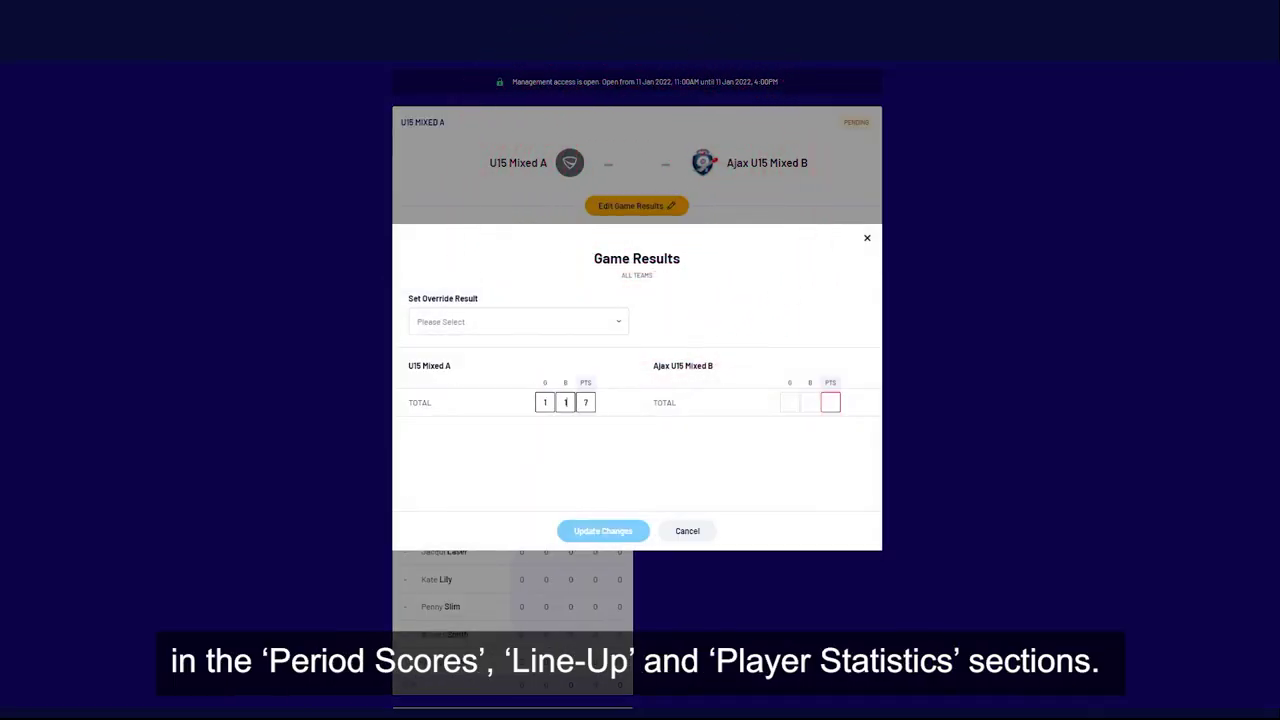
key("Tab")
type("3")
key("Tab")
type("1")
left_click(603, 530)
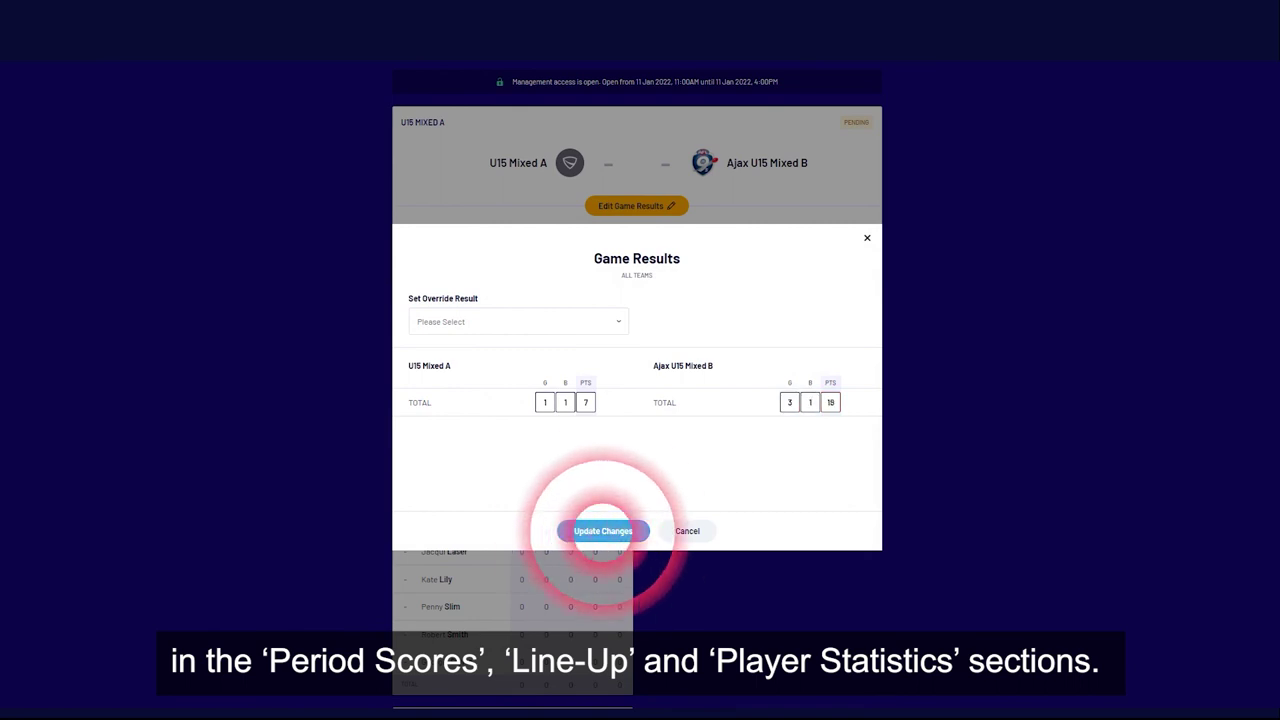